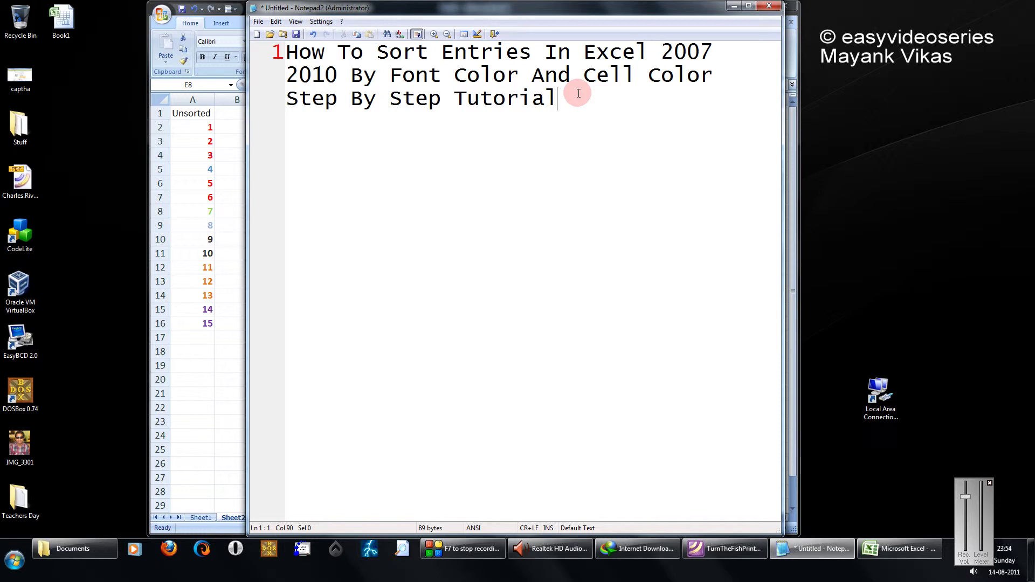
- Bring the Excel workbook forward and check the Sort & Filter menu without sorting
click(176, 128)
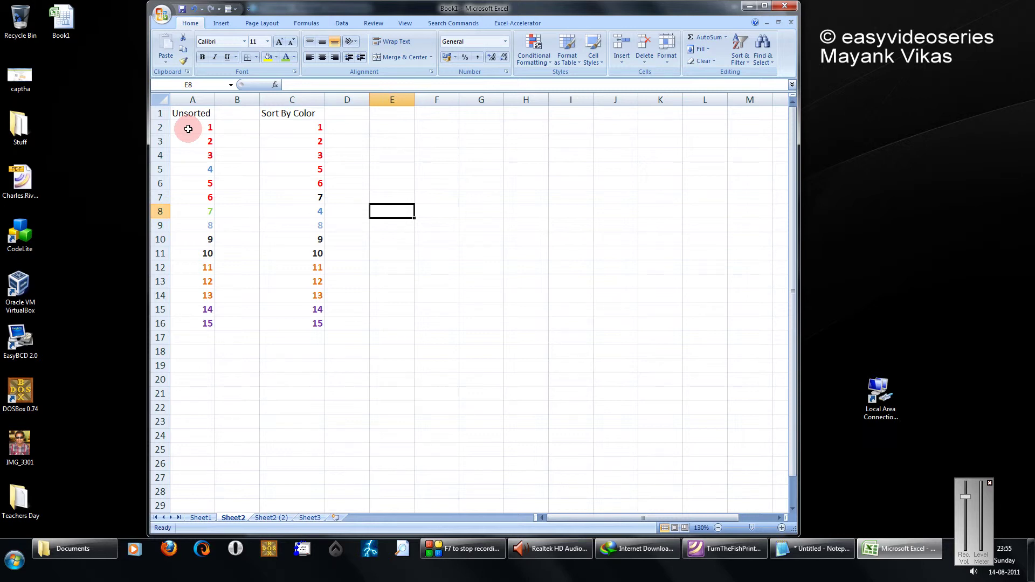
drag(188, 129, 198, 326)
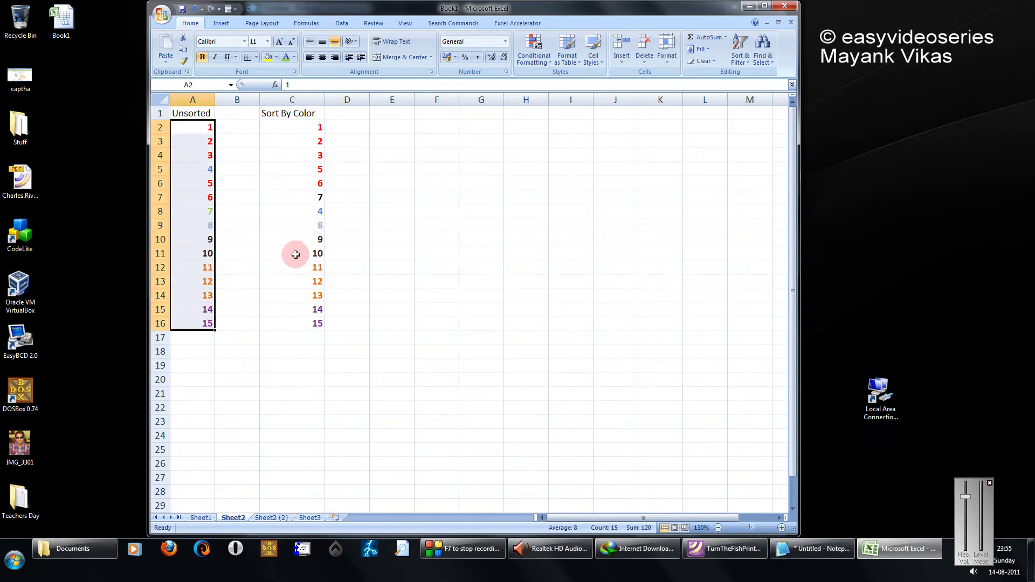
click(636, 125)
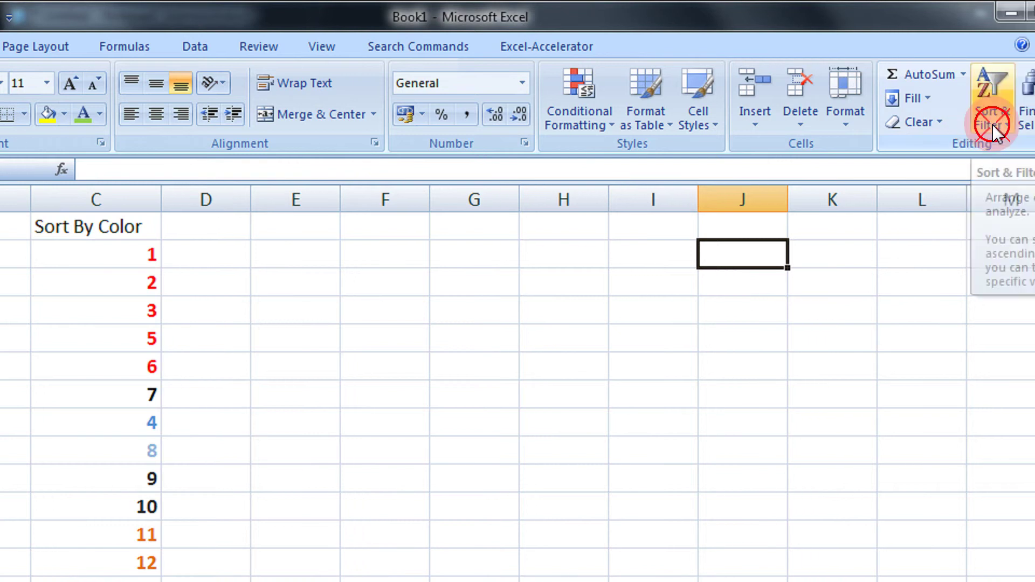
click(977, 116)
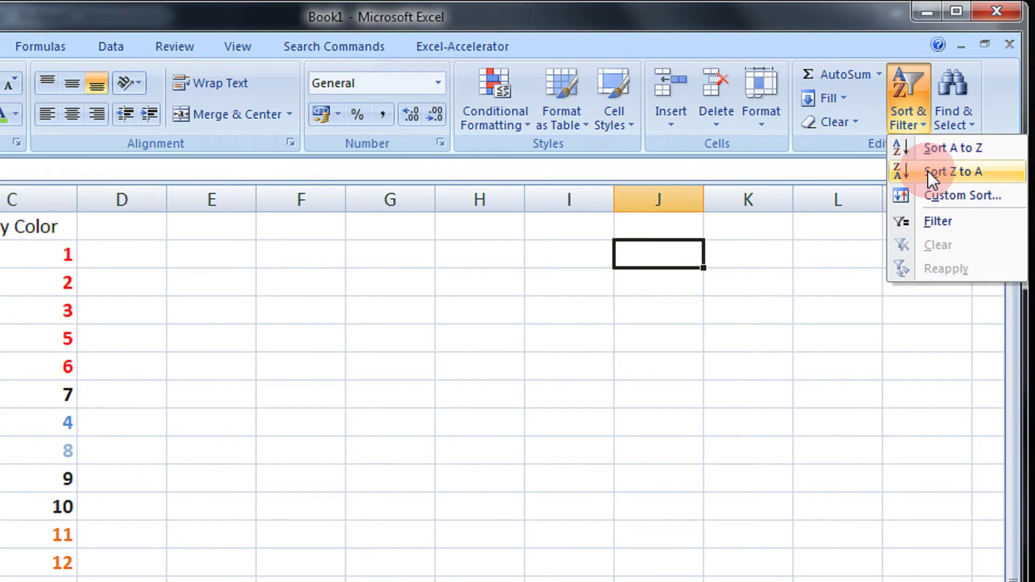
click(42, 367)
- Clear the old Sort By Color values and paste column A's numbers 1–15 starting at C2
drag(210, 255, 272, 579)
key(Delete)
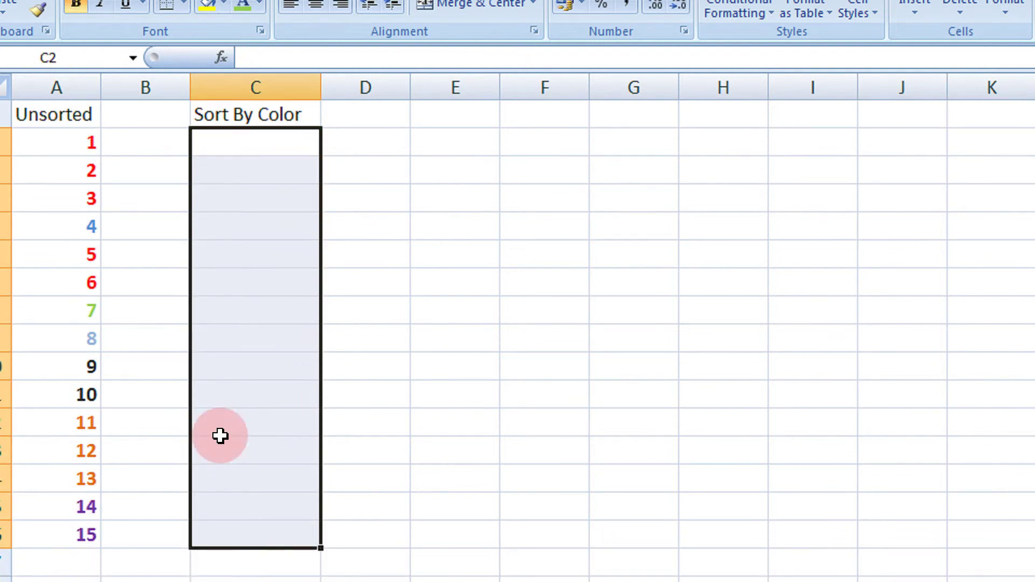
drag(88, 143, 95, 534)
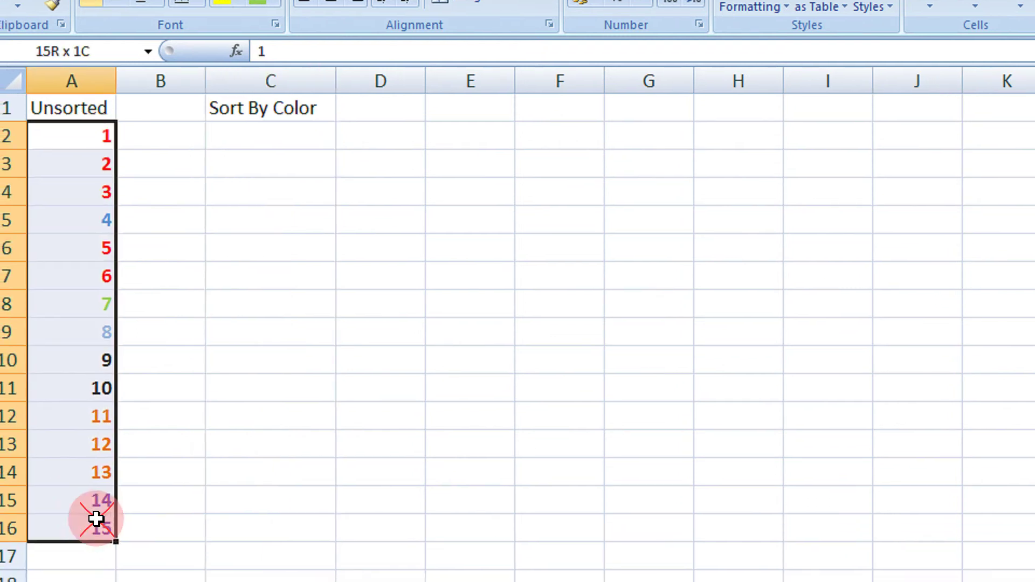
right_click(86, 272)
click(125, 306)
click(302, 136)
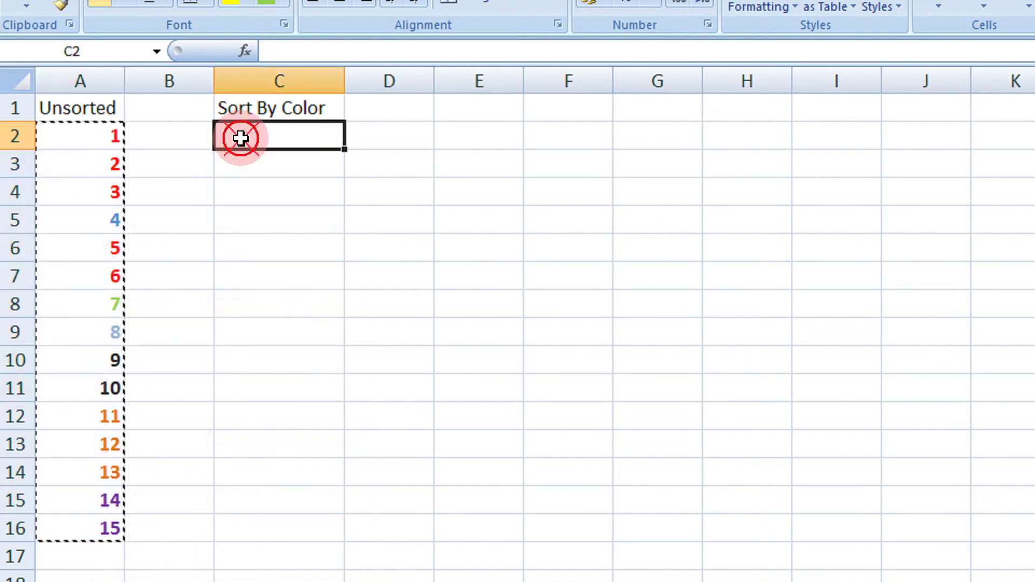
right_click(237, 138)
click(300, 200)
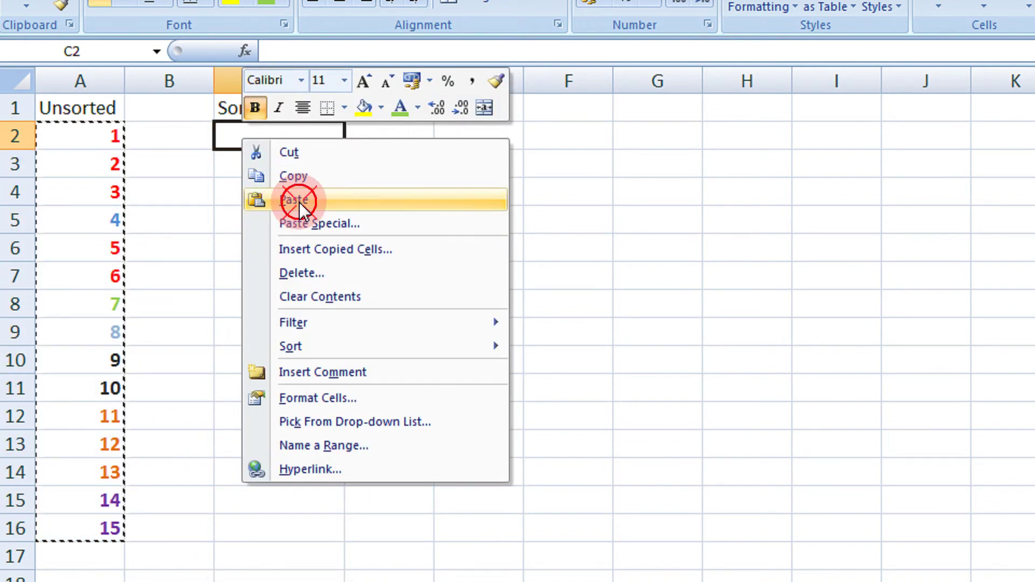
click(402, 196)
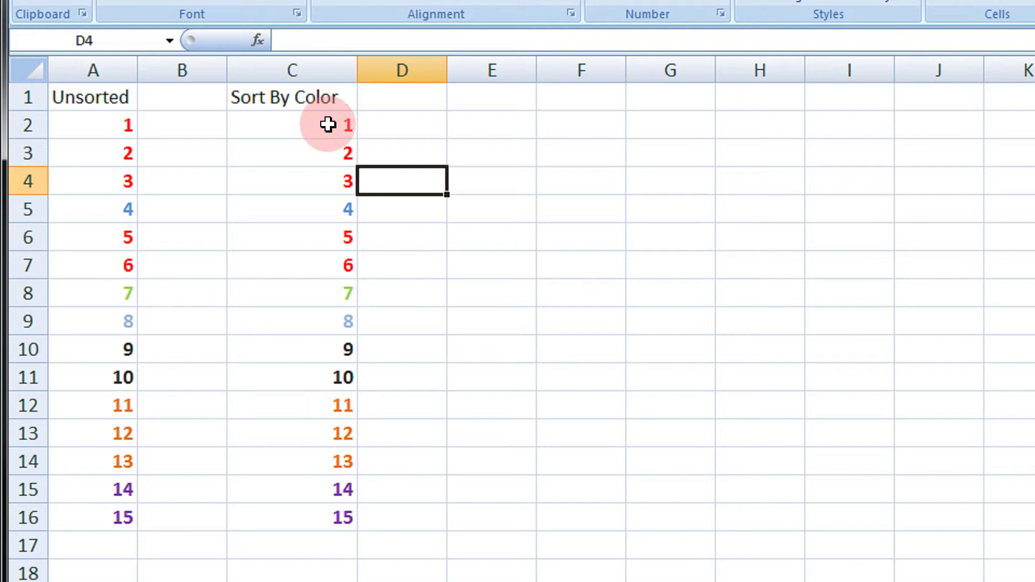
- Custom-sort the column C numbers on Font Color with red On Top
drag(328, 124, 336, 499)
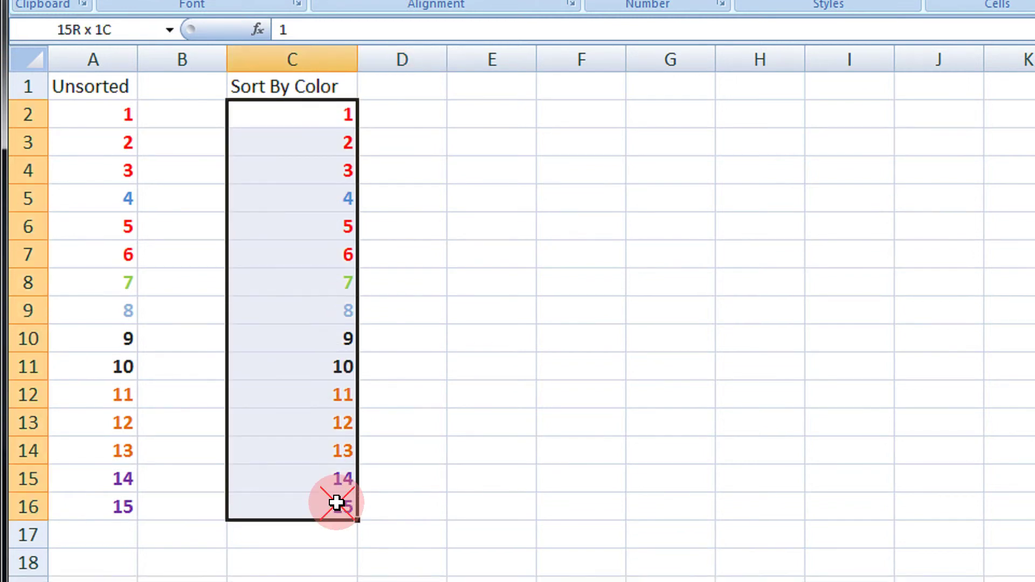
drag(336, 499, 335, 490)
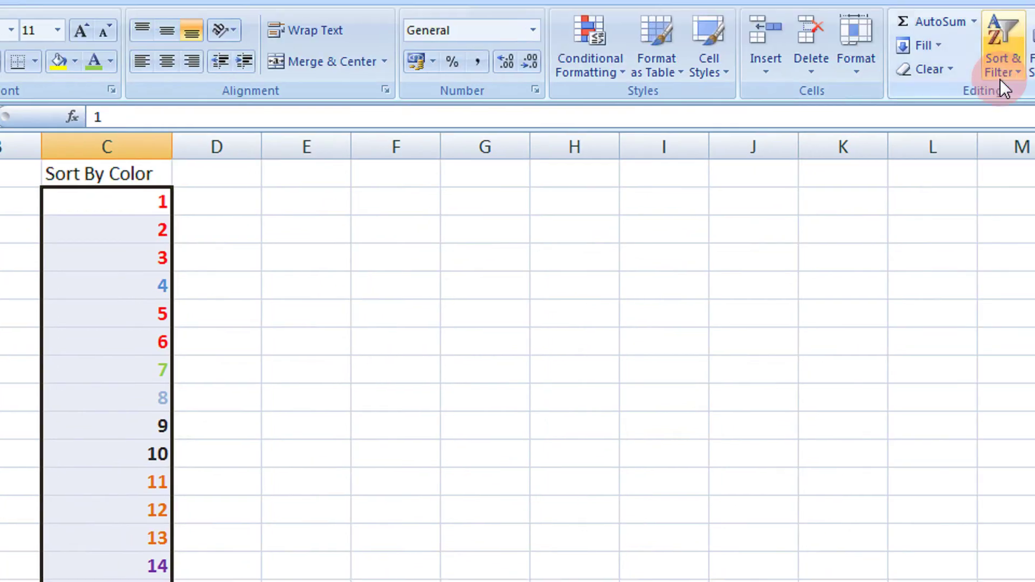
click(1000, 79)
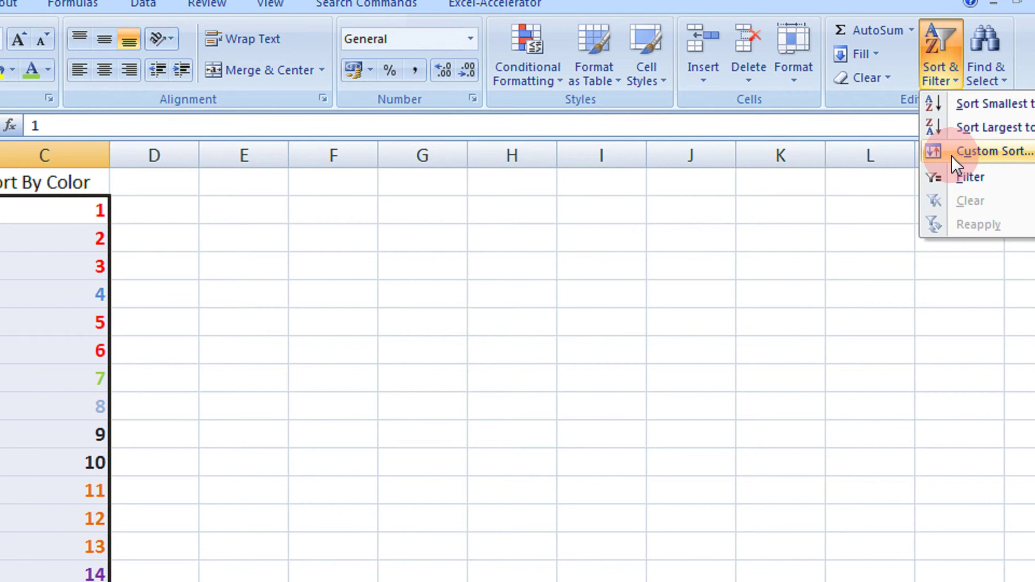
click(951, 154)
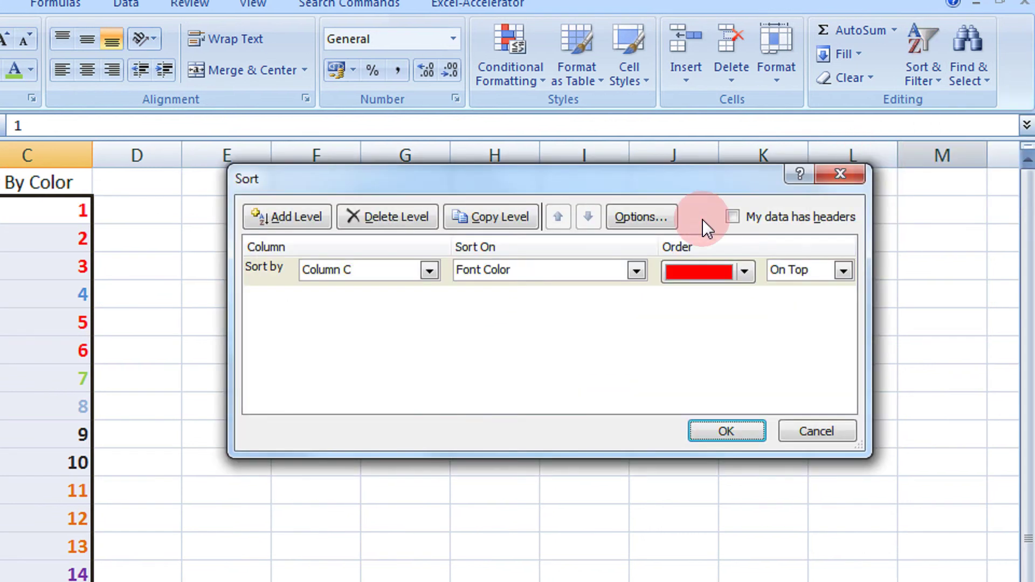
click(503, 273)
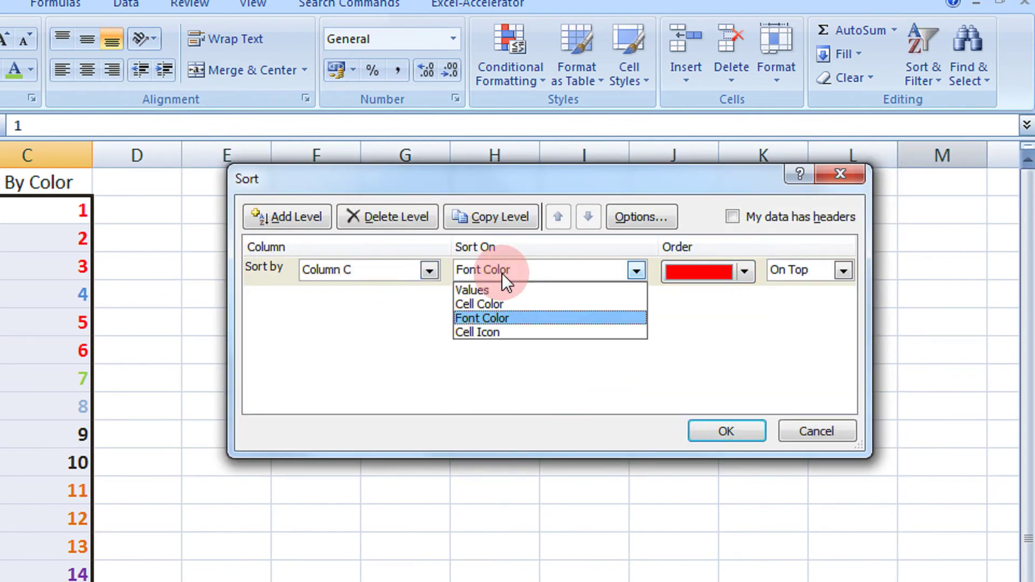
click(499, 291)
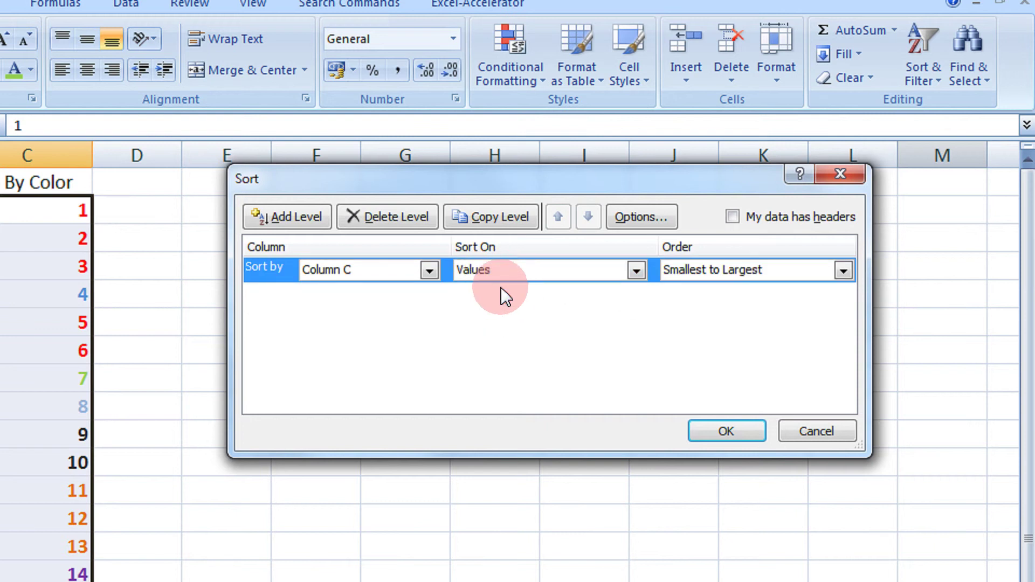
click(513, 264)
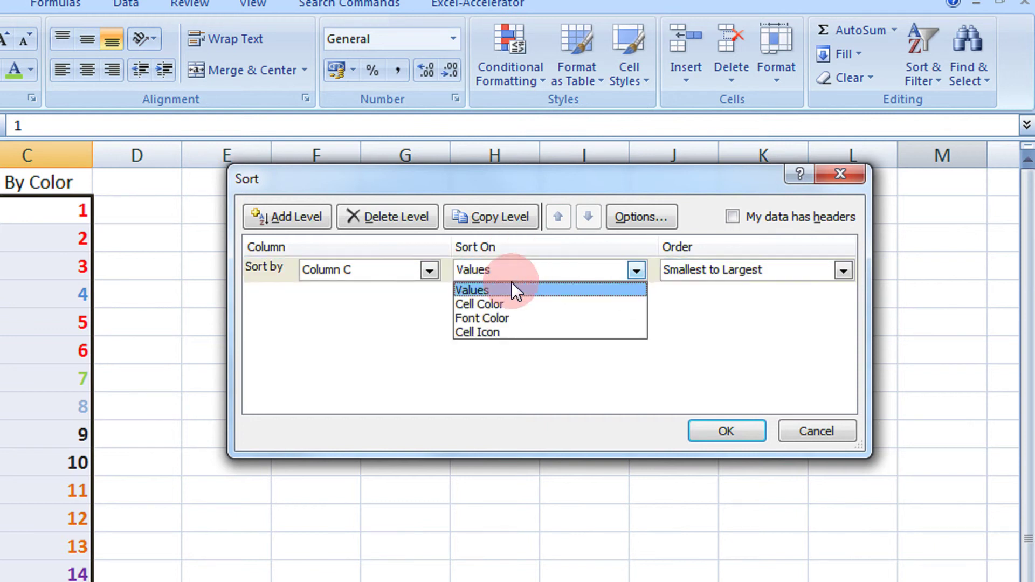
click(506, 319)
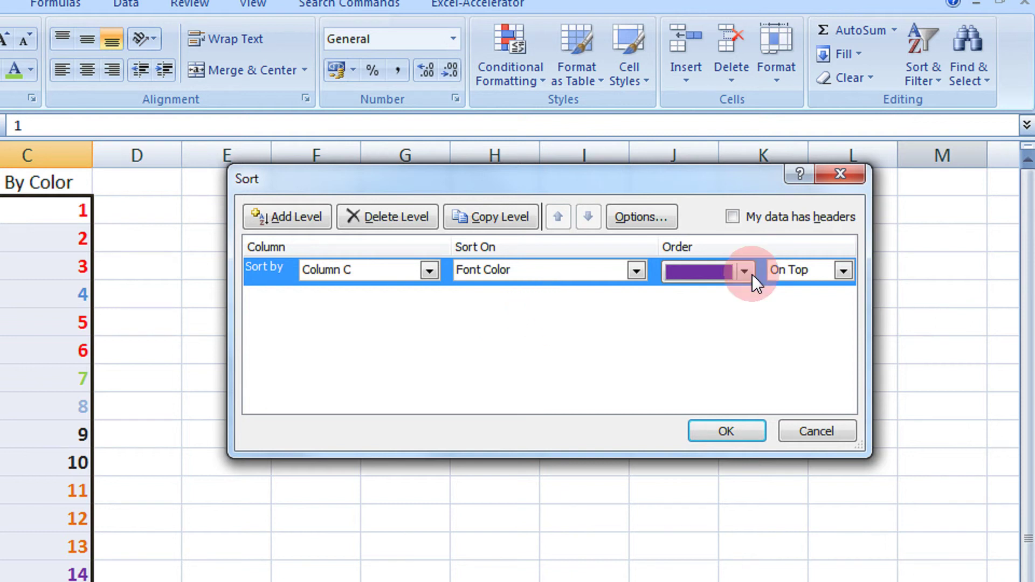
click(745, 271)
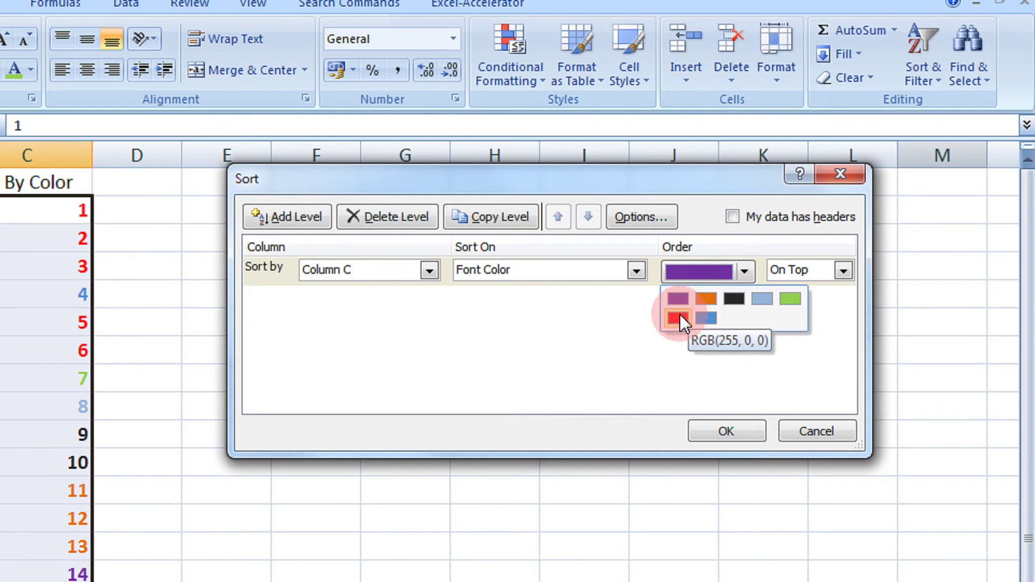
click(679, 319)
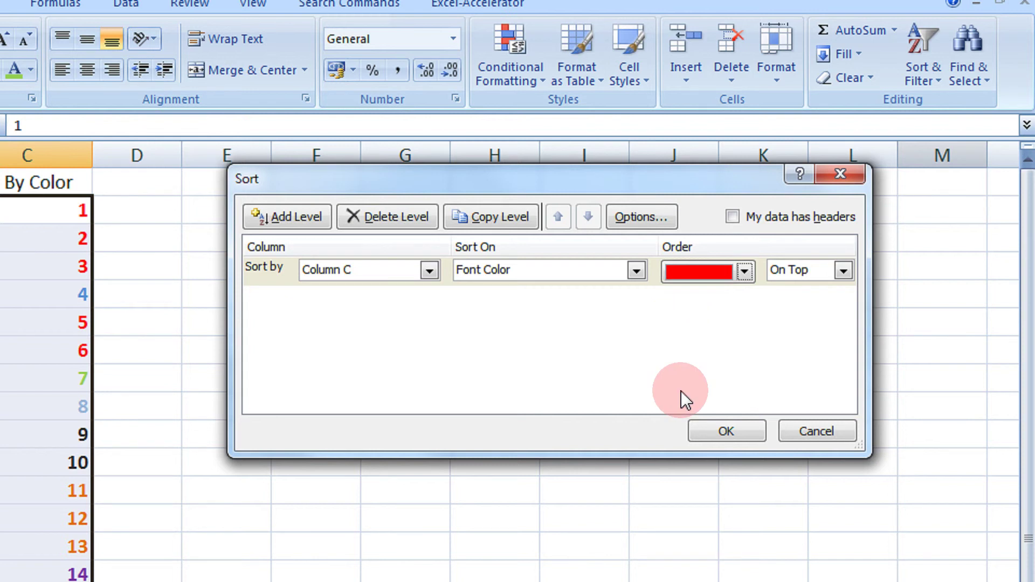
click(727, 432)
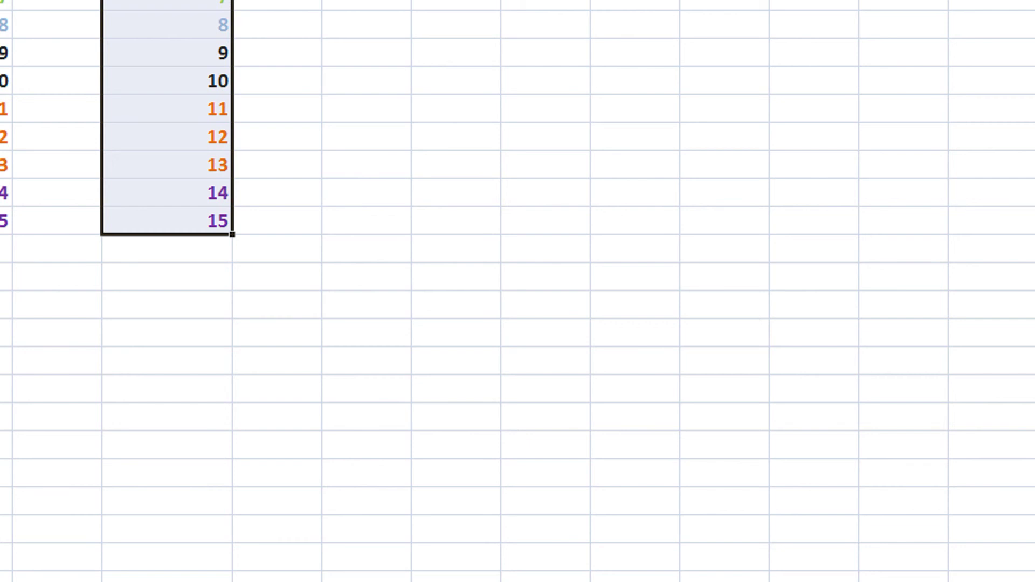
- Switch to the Sheet2 (2) sheet
click(153, 564)
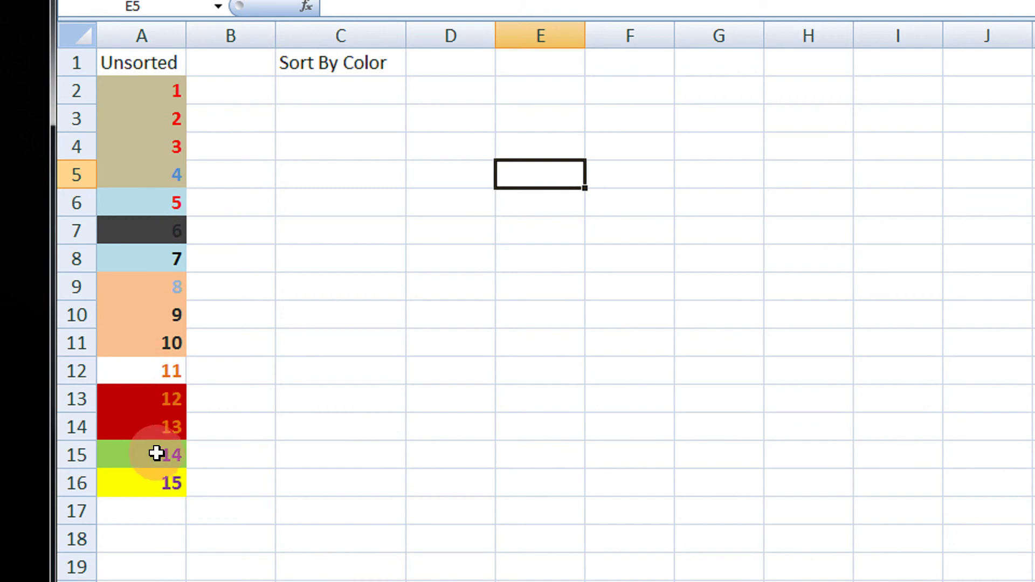
- Copy the cell-coloured numbers from A2:A16 into C2 and select the pasted range
drag(127, 103, 143, 504)
right_click(155, 190)
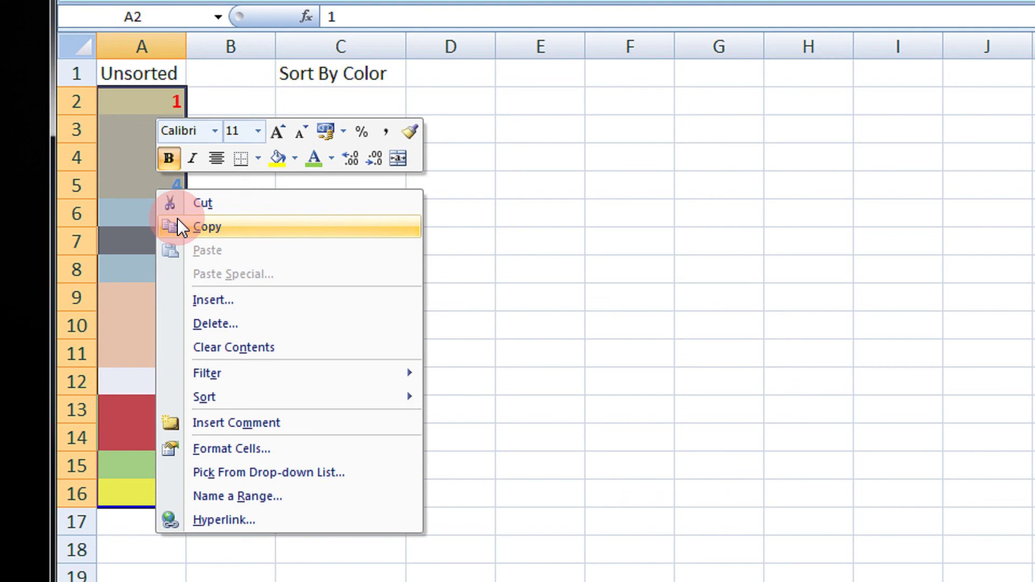
click(178, 222)
right_click(318, 89)
click(305, 109)
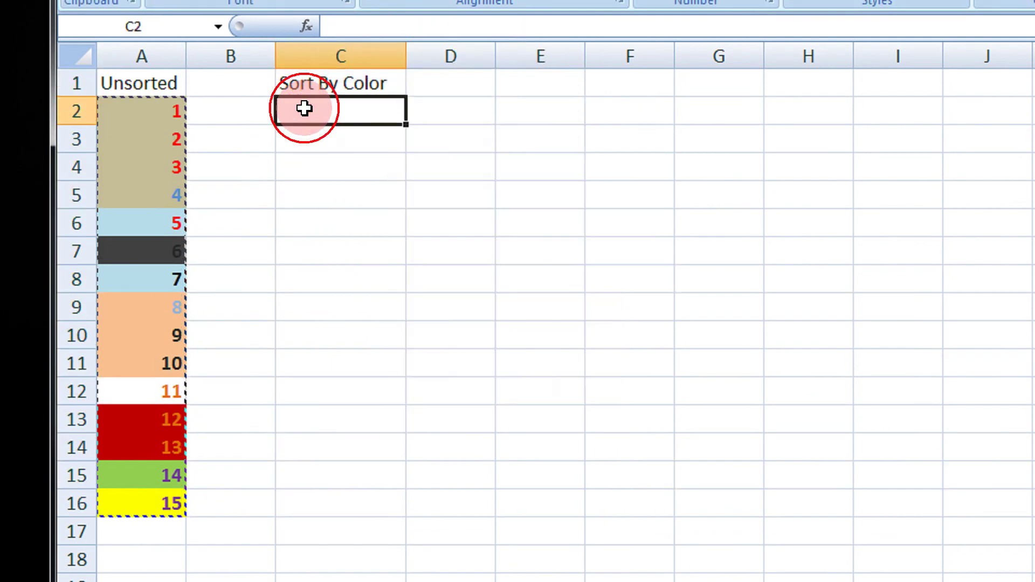
right_click(305, 108)
click(351, 172)
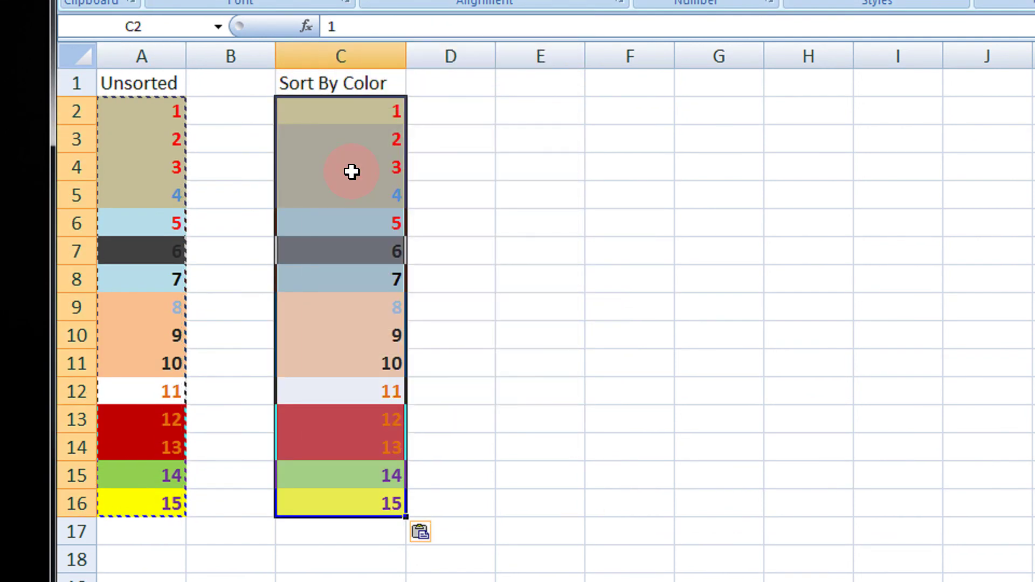
click(351, 136)
drag(351, 113, 360, 495)
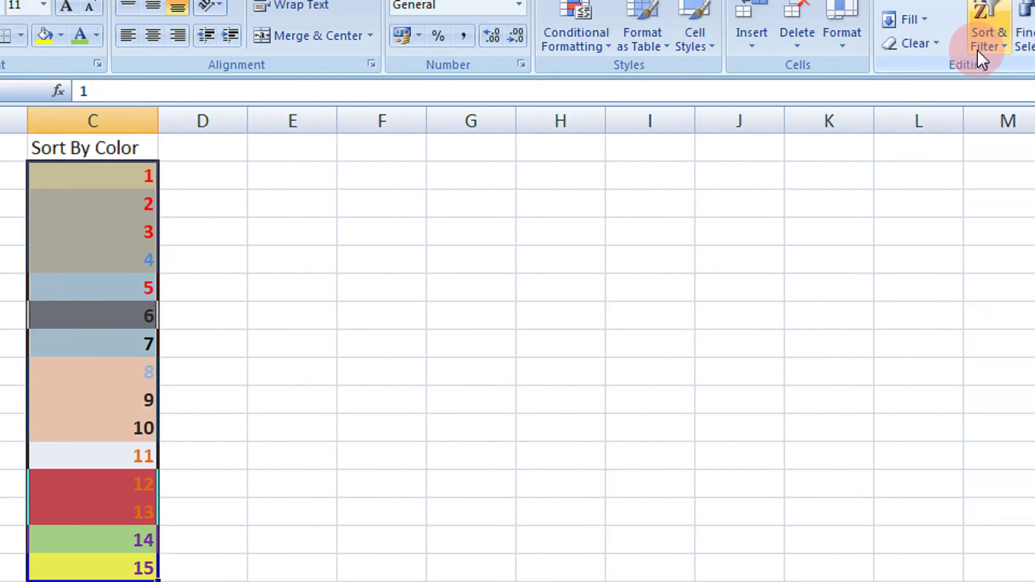
click(978, 50)
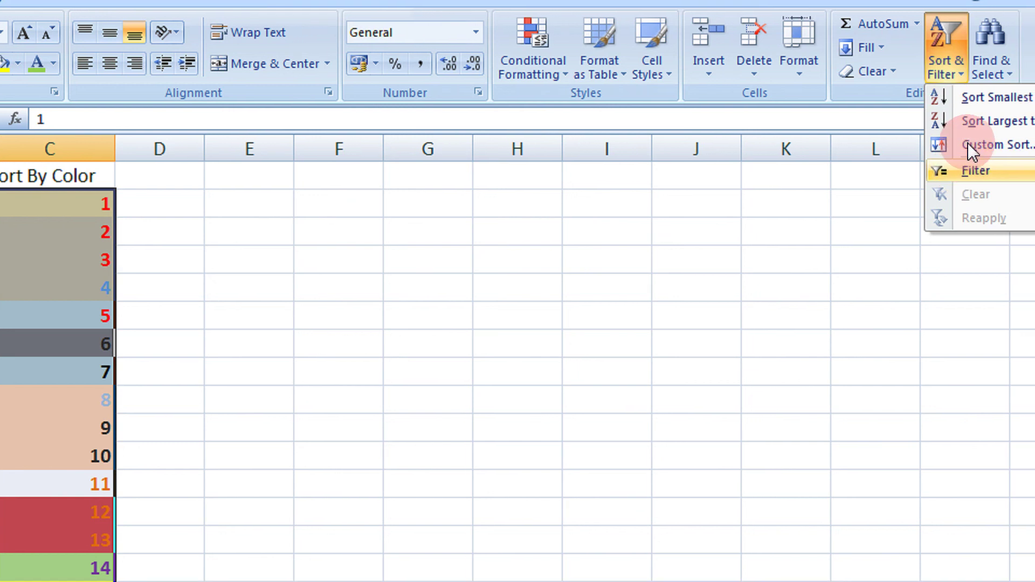
- Custom-sort column C on Cell Color with yellow On Top, bringing 15 first
click(960, 144)
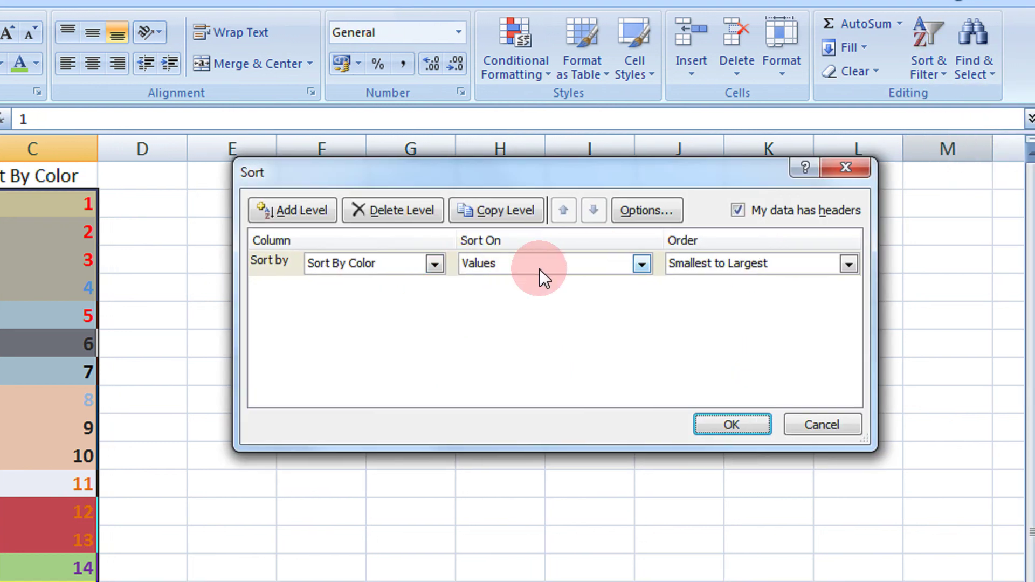
click(542, 276)
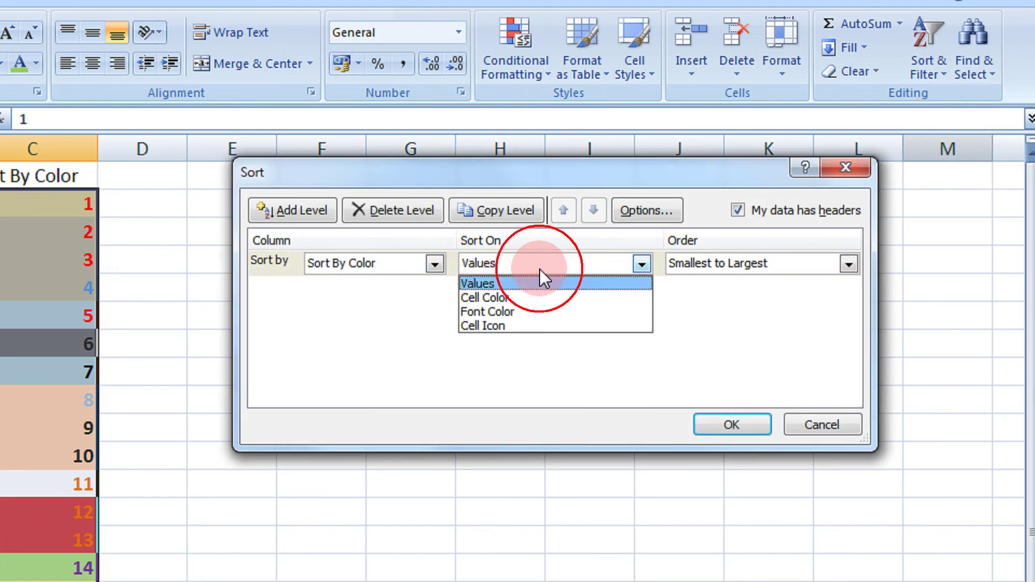
click(528, 300)
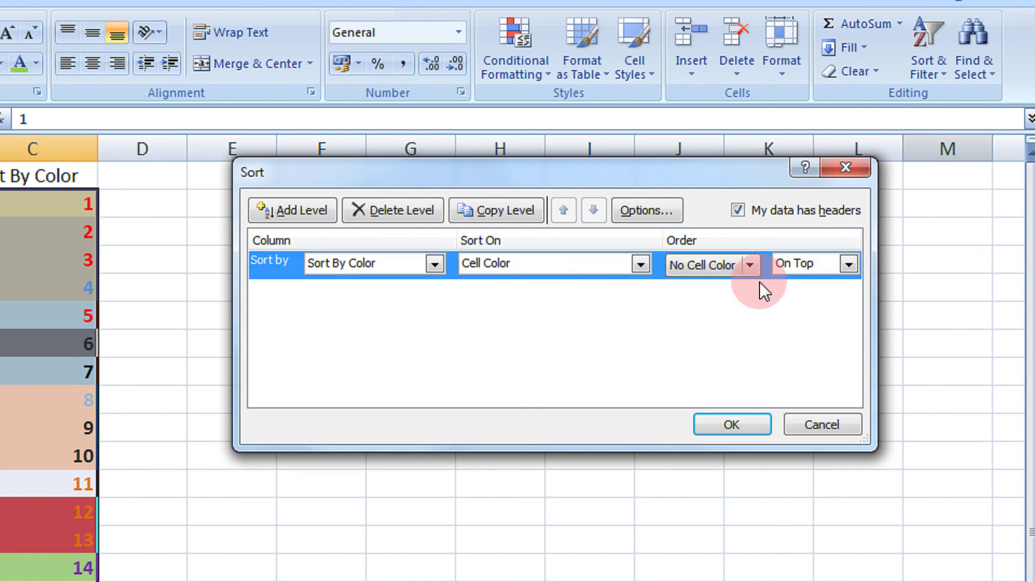
click(750, 265)
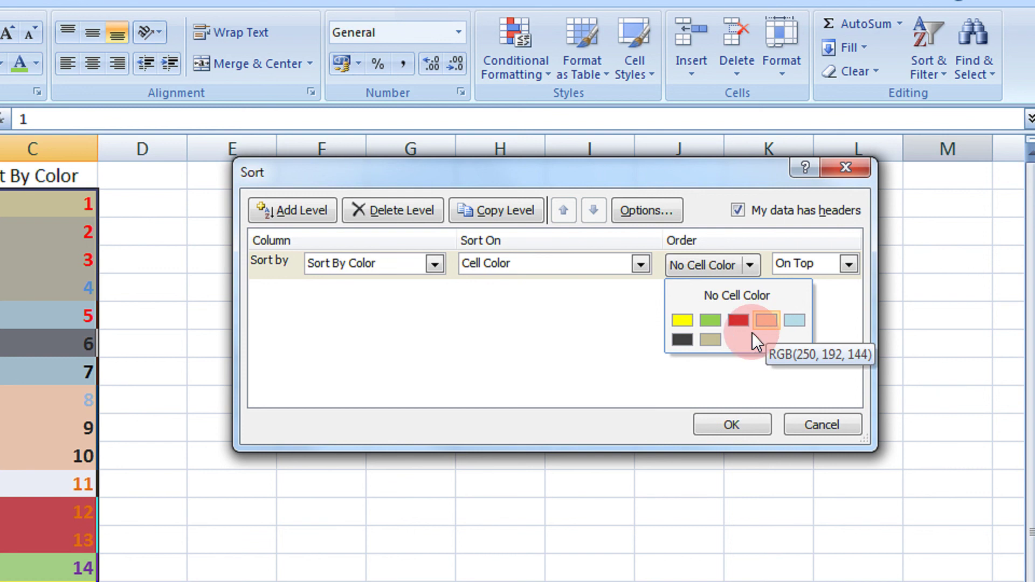
click(678, 320)
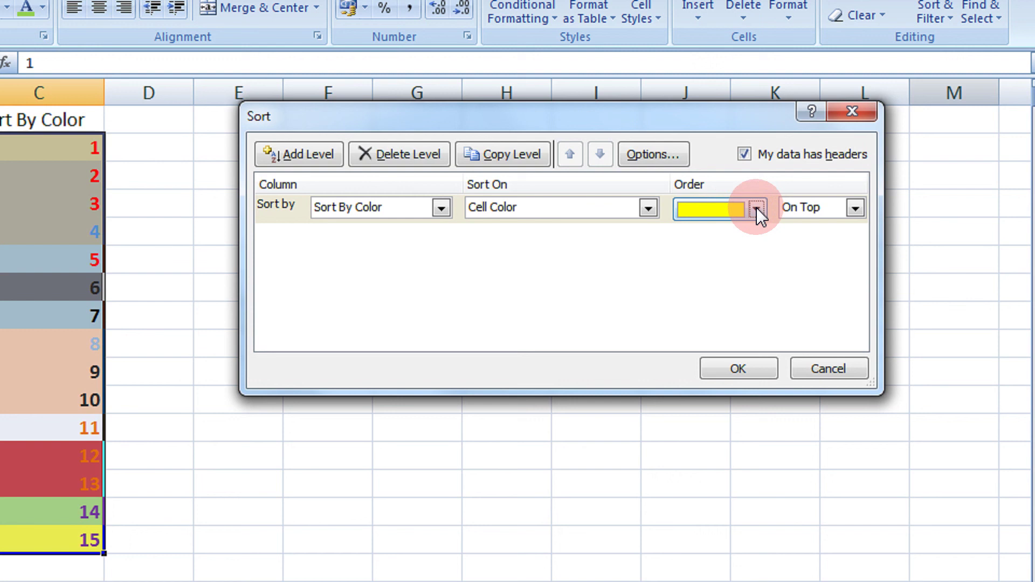
click(730, 370)
click(217, 268)
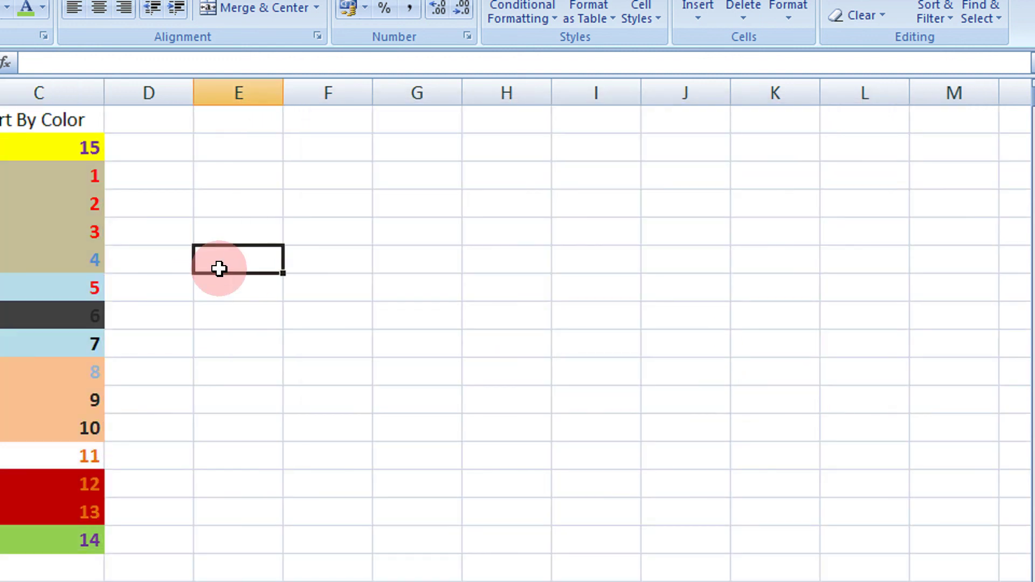